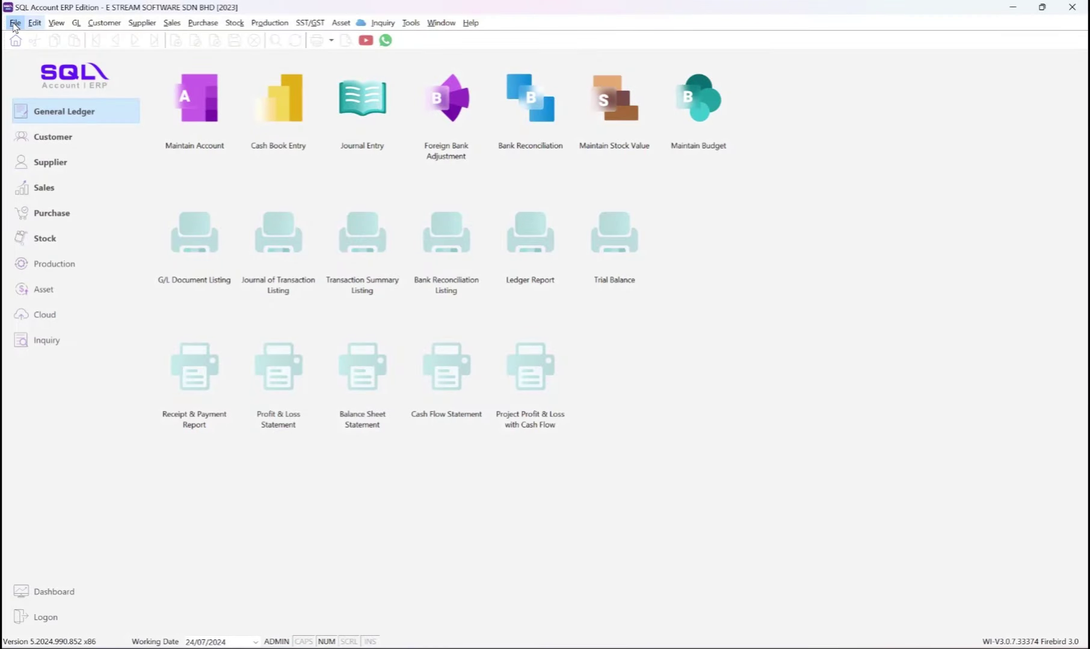
Fill the company profile's Reg. No (New/Old) and TIN from the first registration lookup match
click(14, 23)
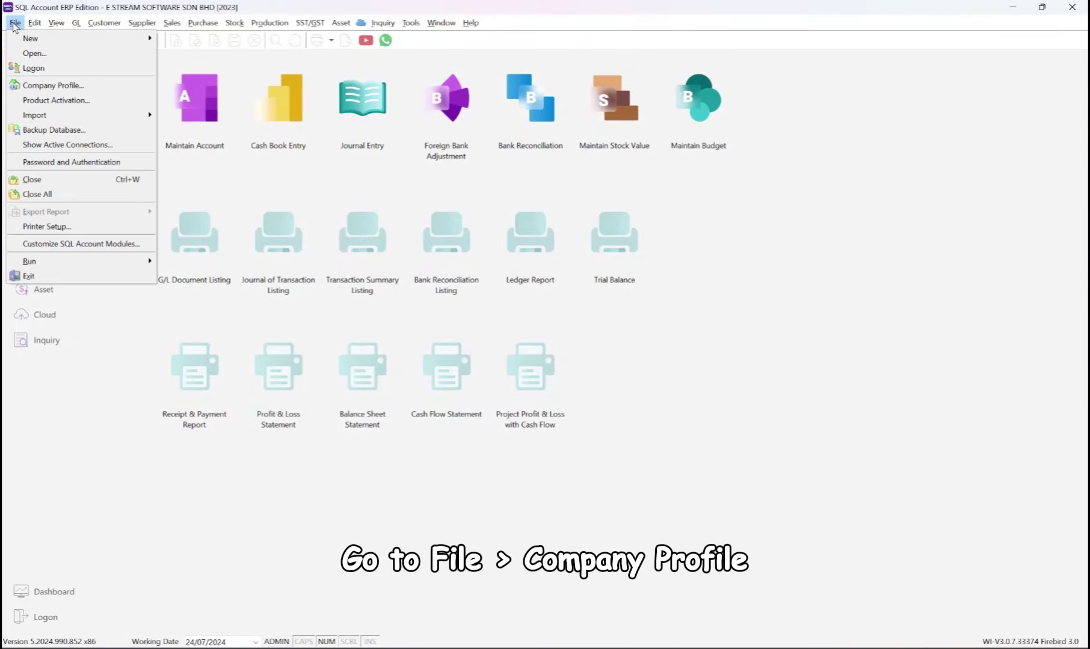
click(26, 85)
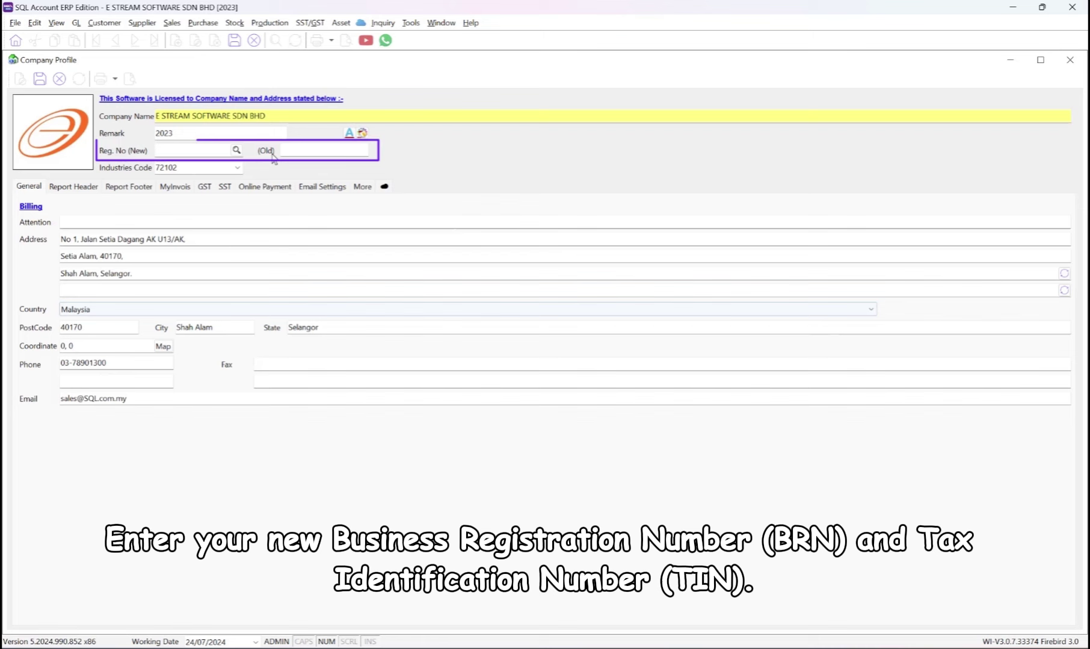
click(175, 187)
click(237, 149)
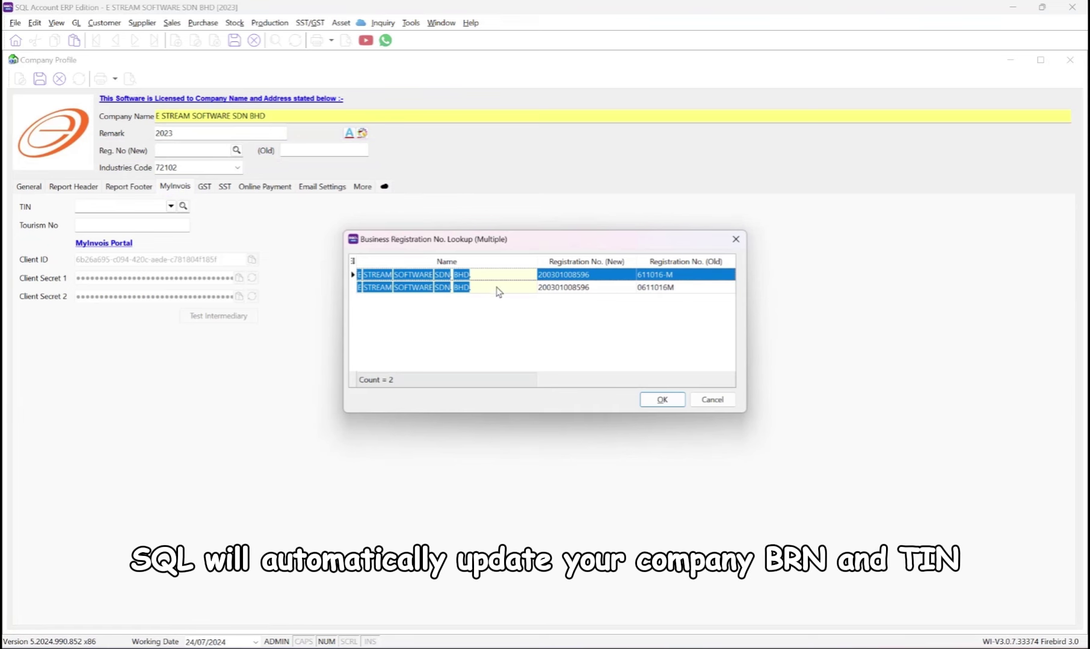
click(661, 400)
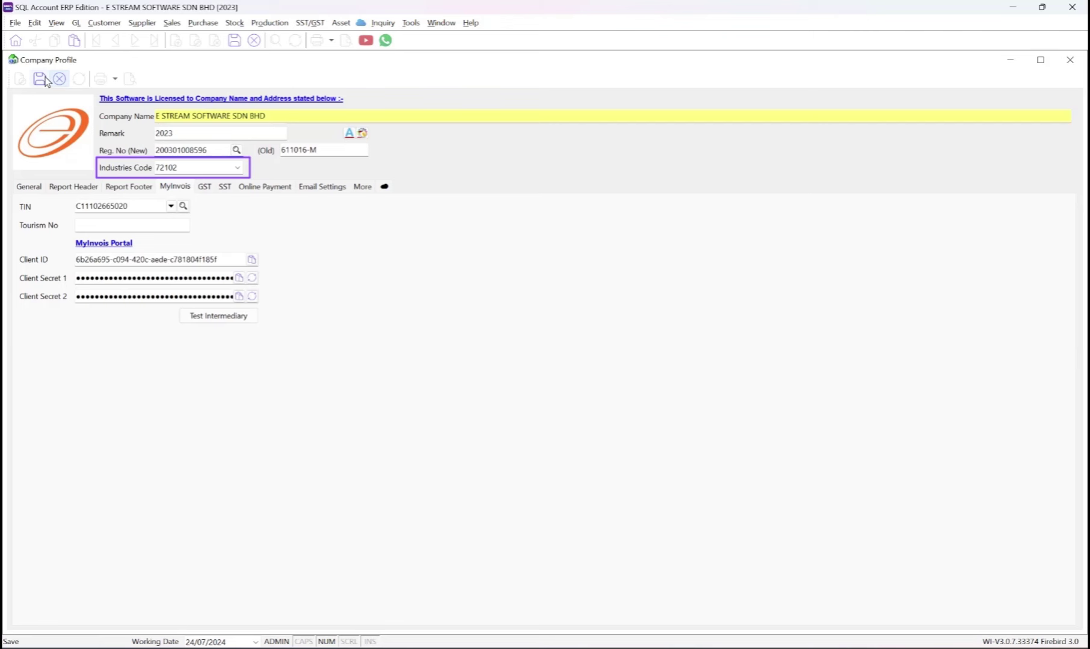
click(30, 187)
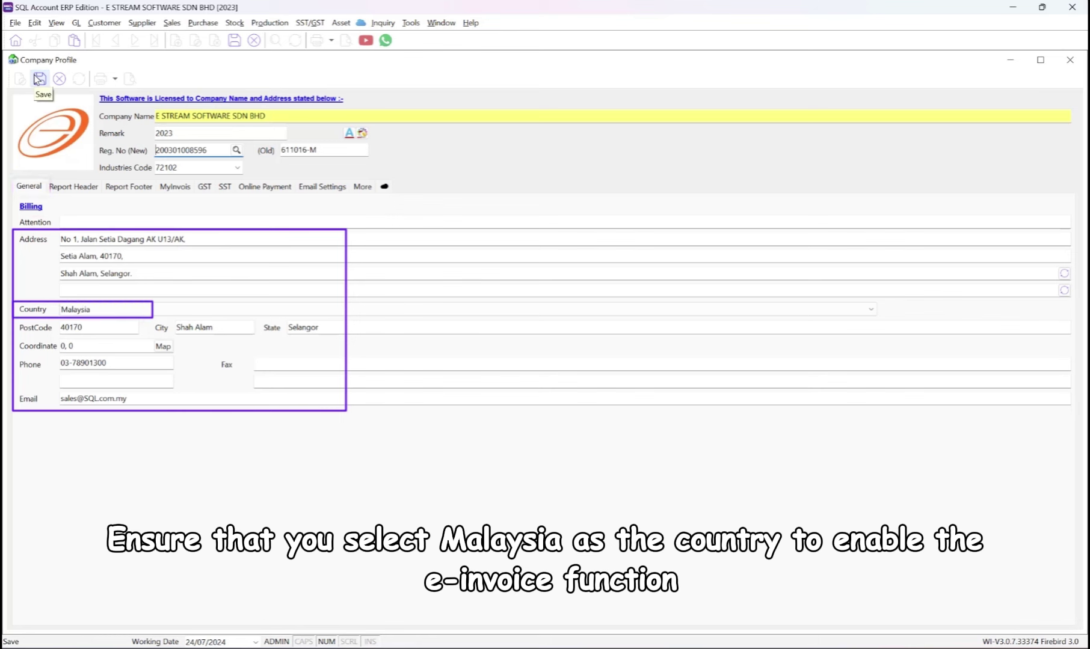
Save the updated company profile and review its SST registration details
click(38, 78)
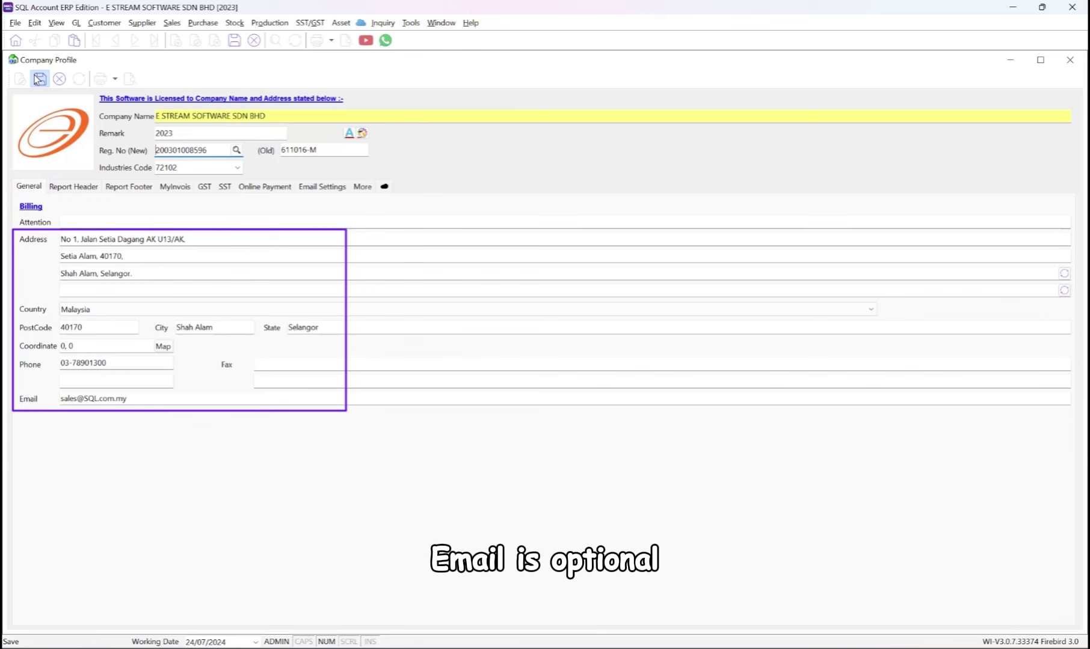
click(225, 187)
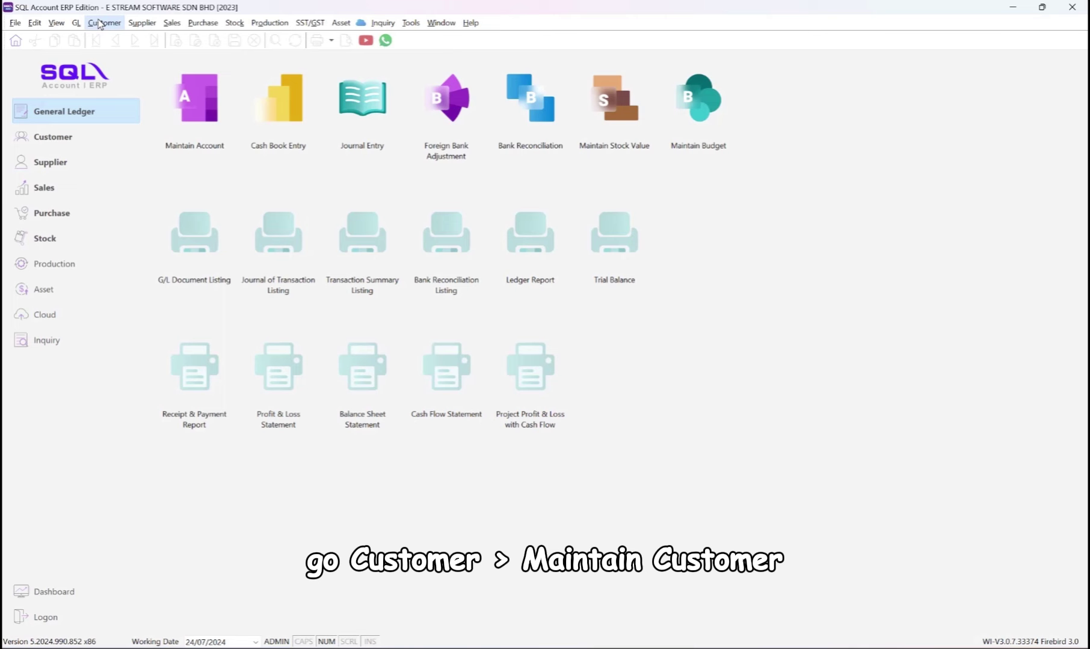
Run TIN Lookup from the customer list and save BRN/TIN updates for all 16 customers
click(100, 24)
click(133, 37)
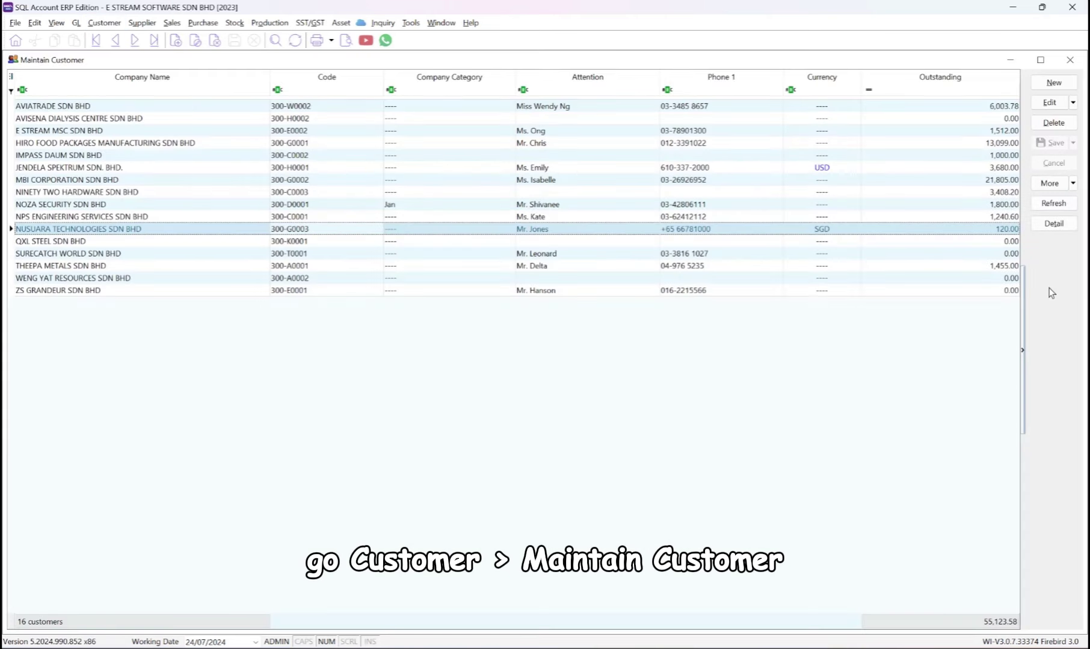
right_click(1052, 293)
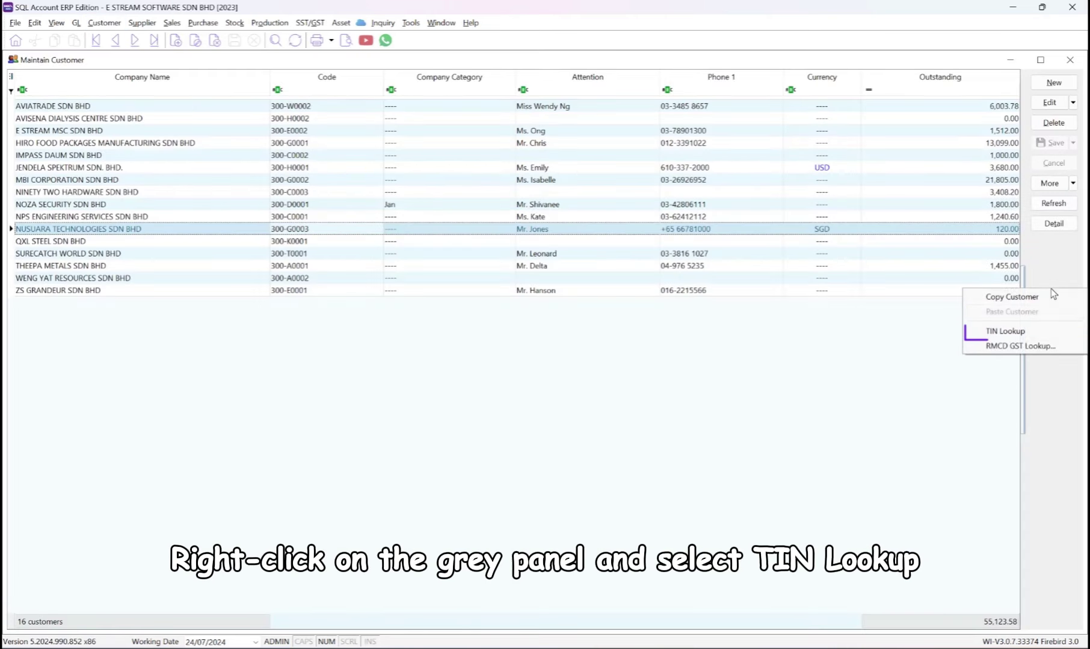
click(1027, 333)
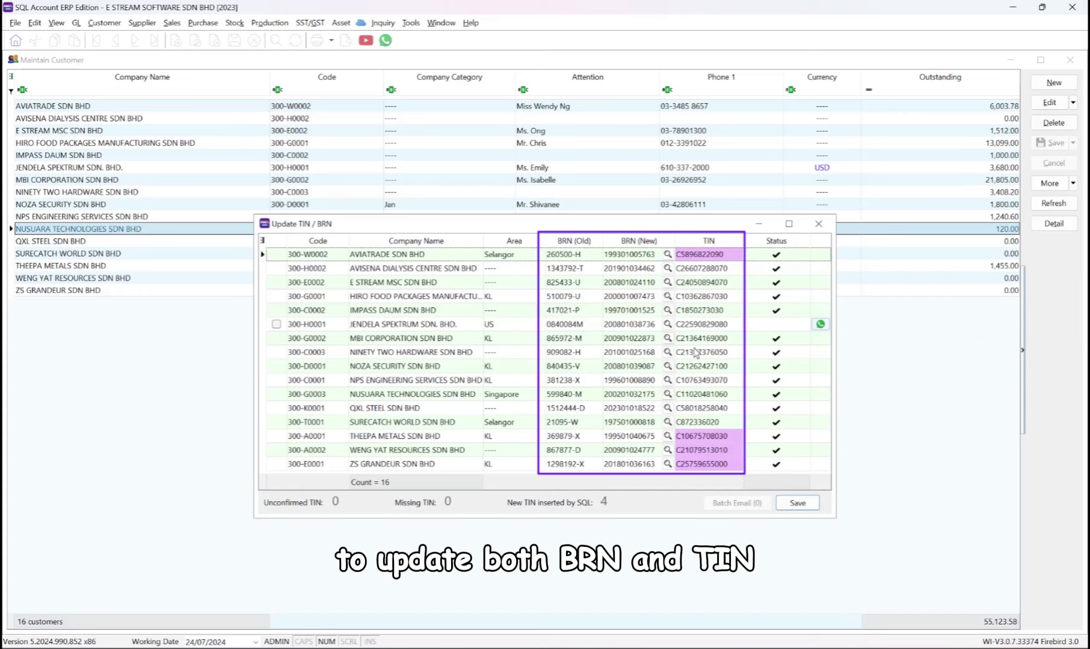
click(795, 503)
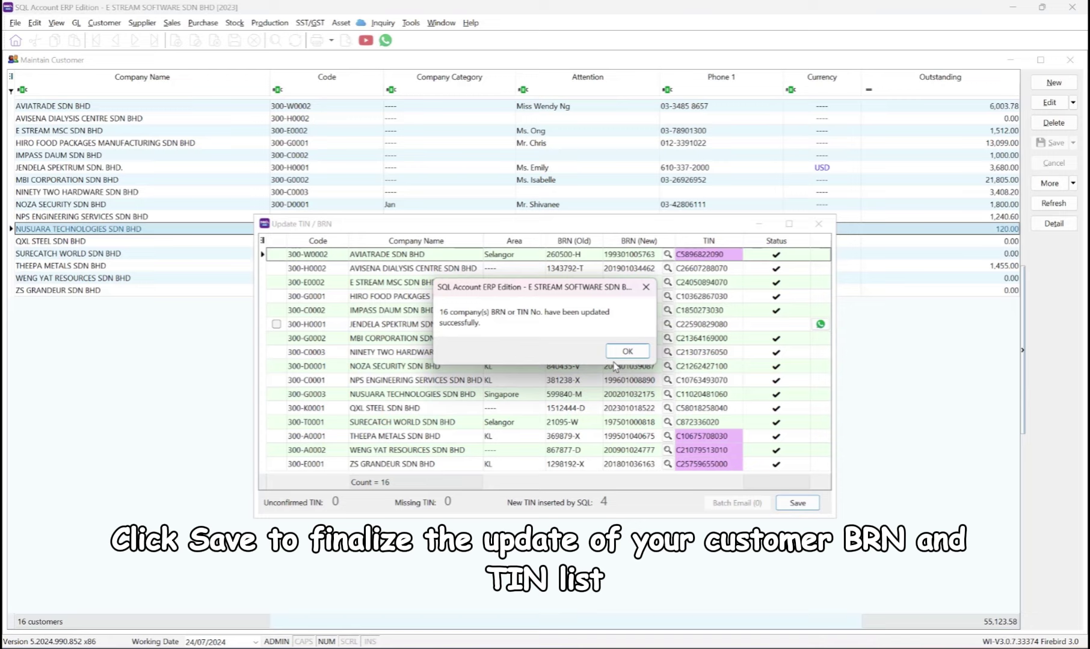
click(626, 350)
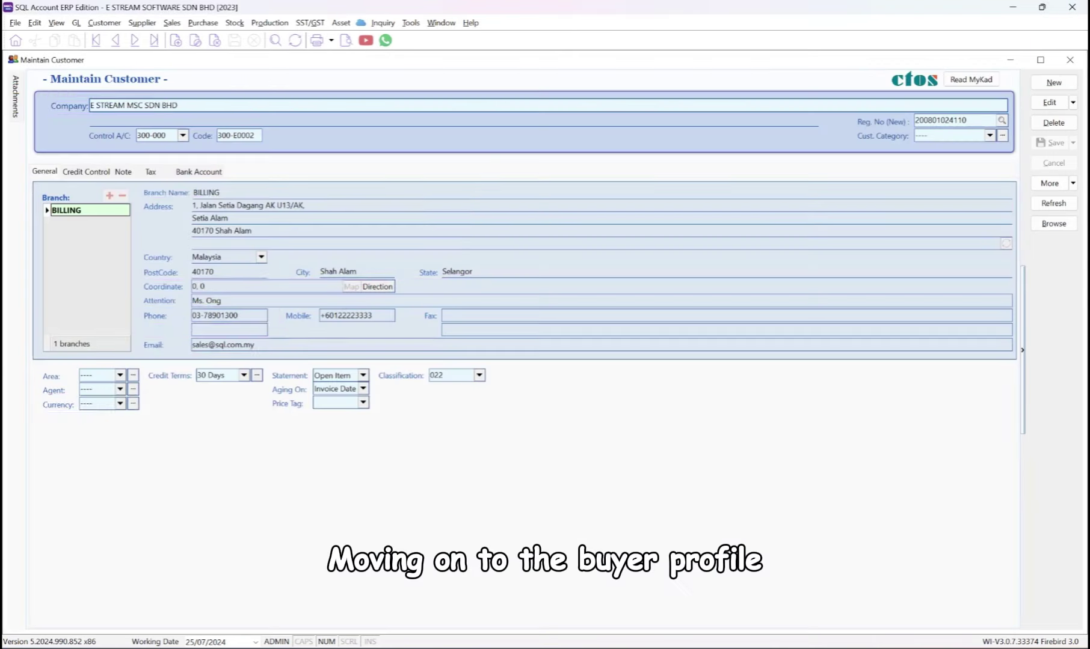
Review E STREAM MSC SDN BHD's Tax tab: BRN ID type options and default TIN choices
double_click(104, 131)
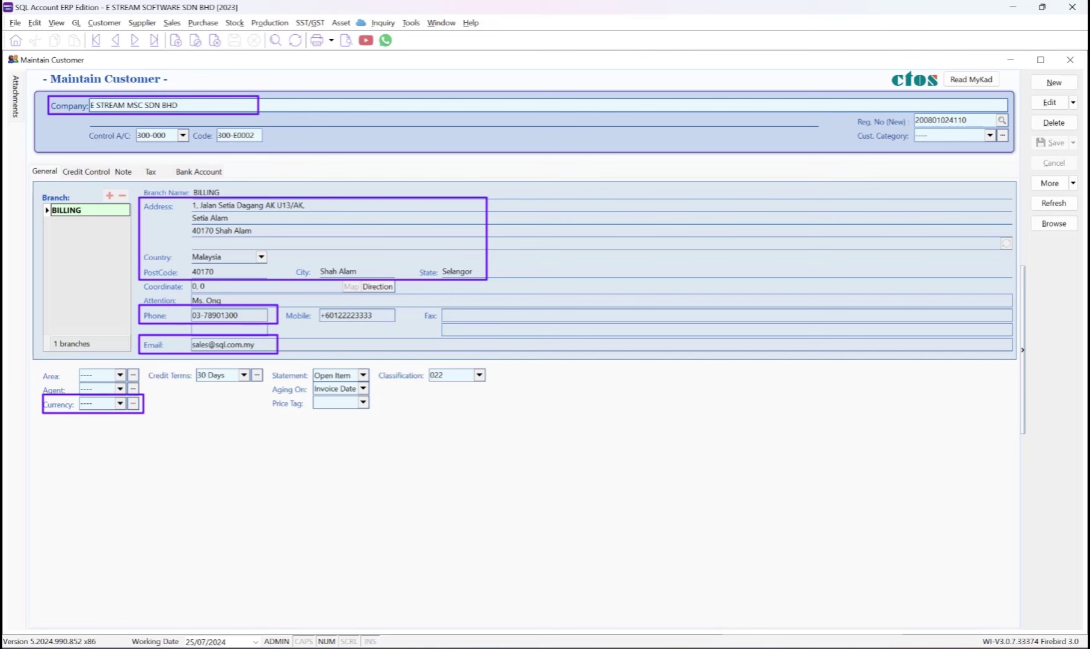
click(151, 173)
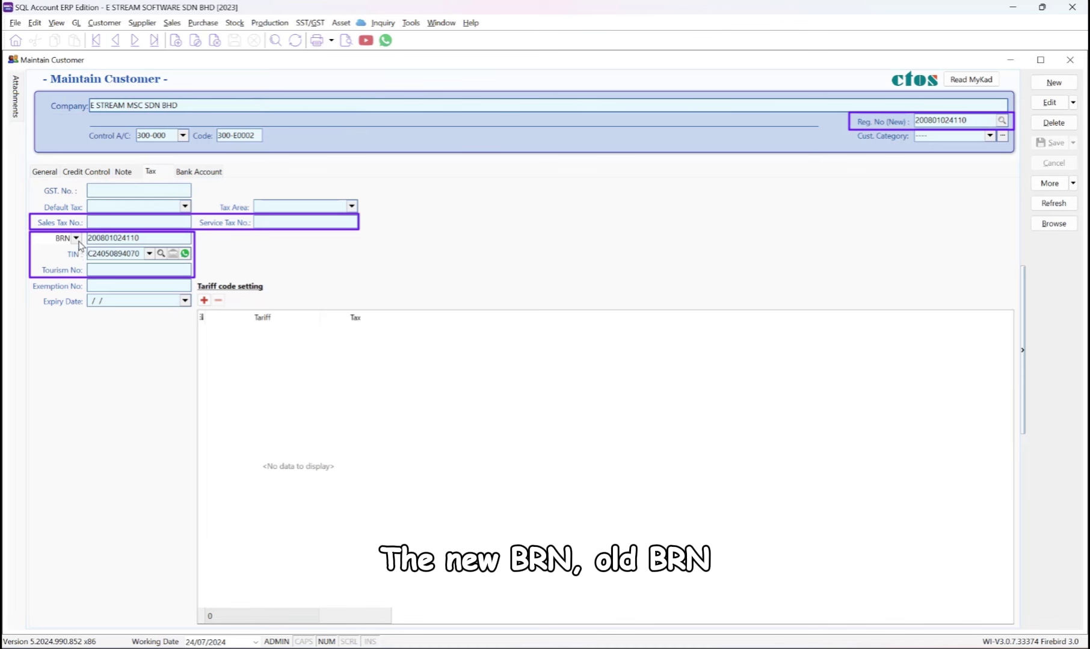
click(77, 238)
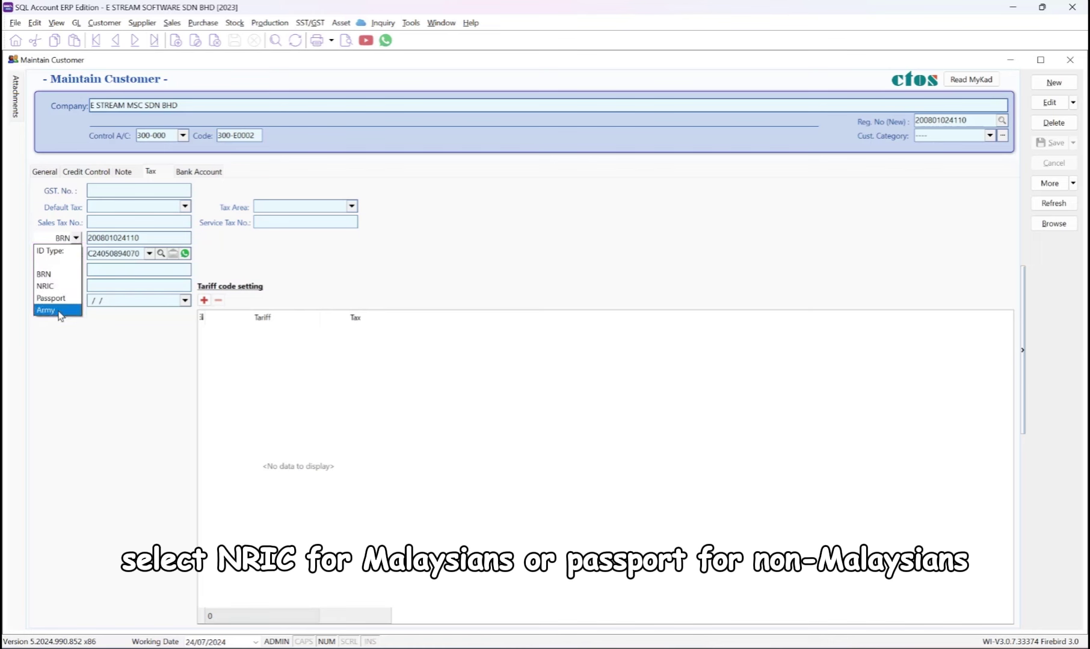
click(137, 236)
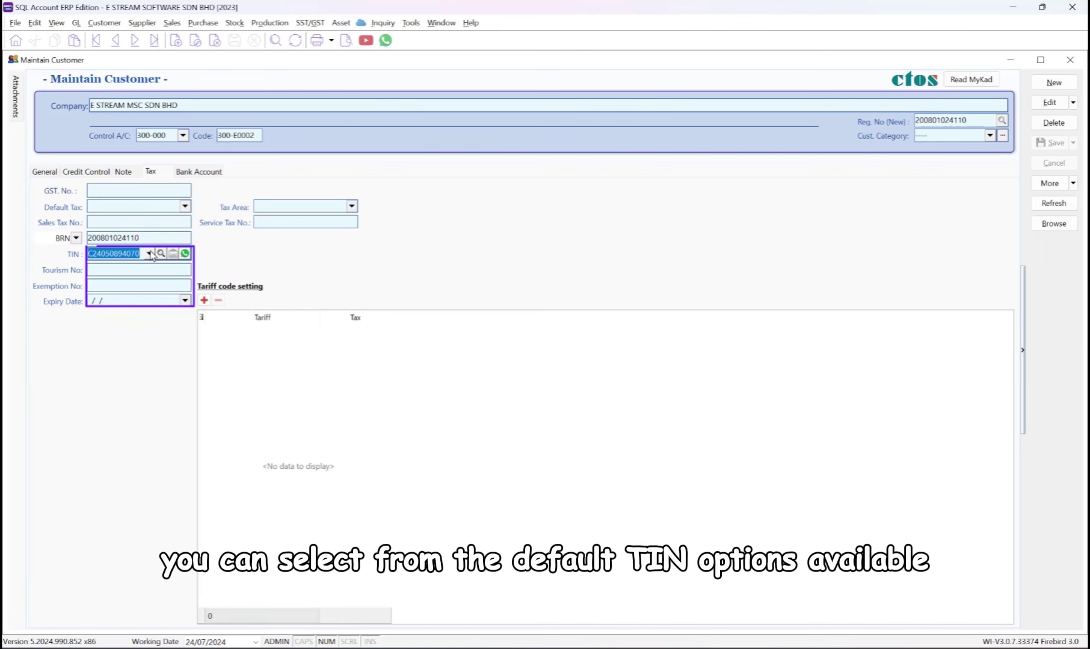
click(148, 253)
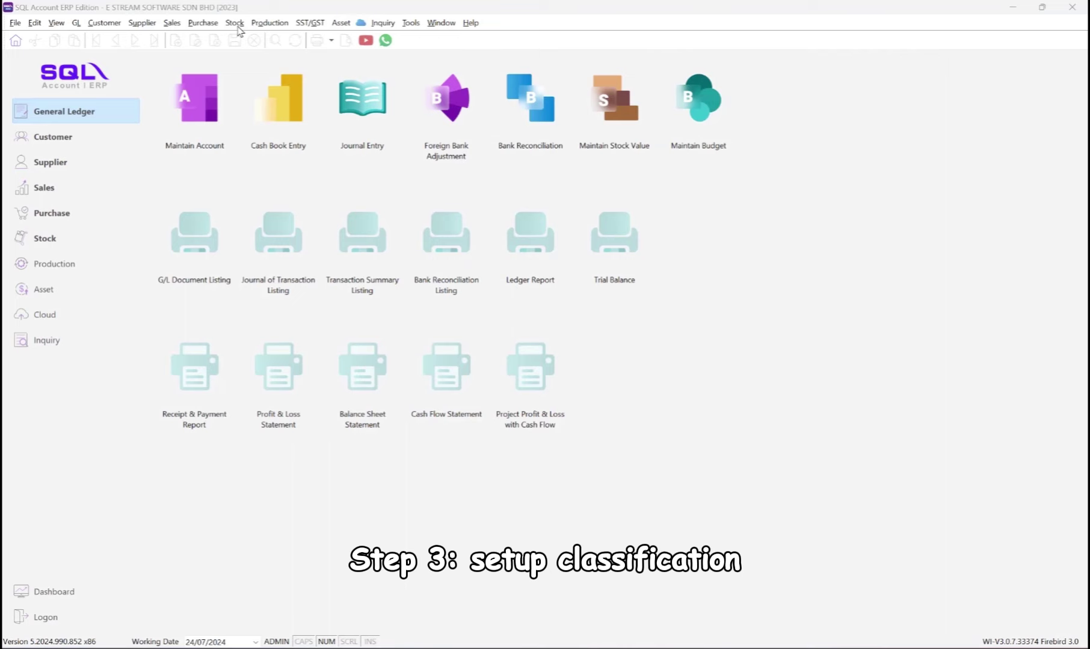
Set stock item BOM-01/Black's classification code to 022 and save it
click(236, 23)
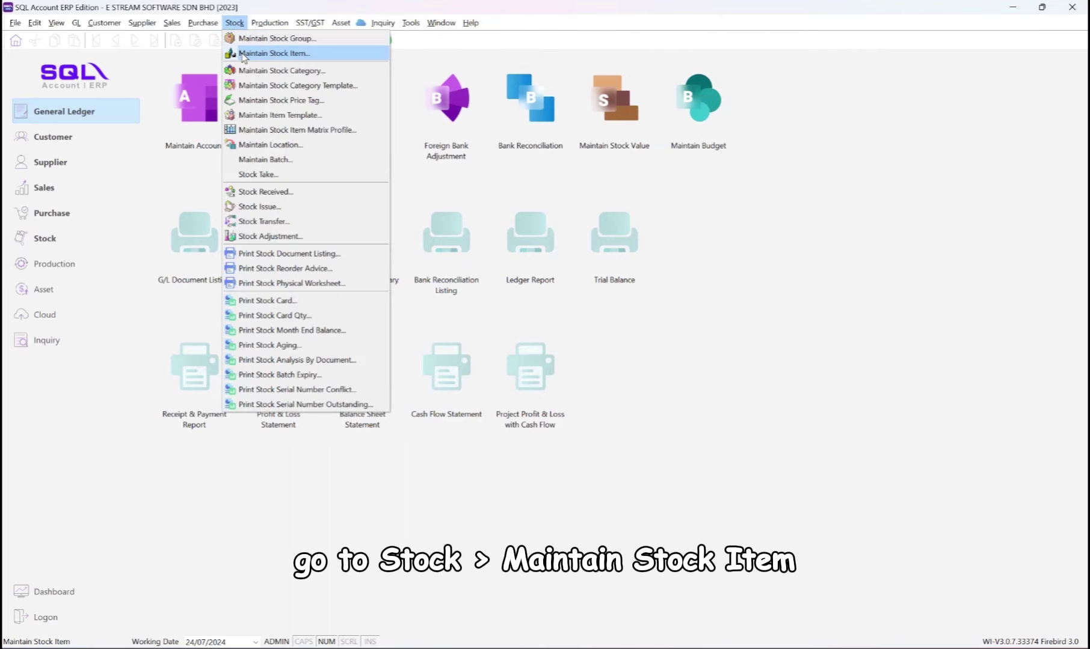
click(243, 54)
click(1053, 203)
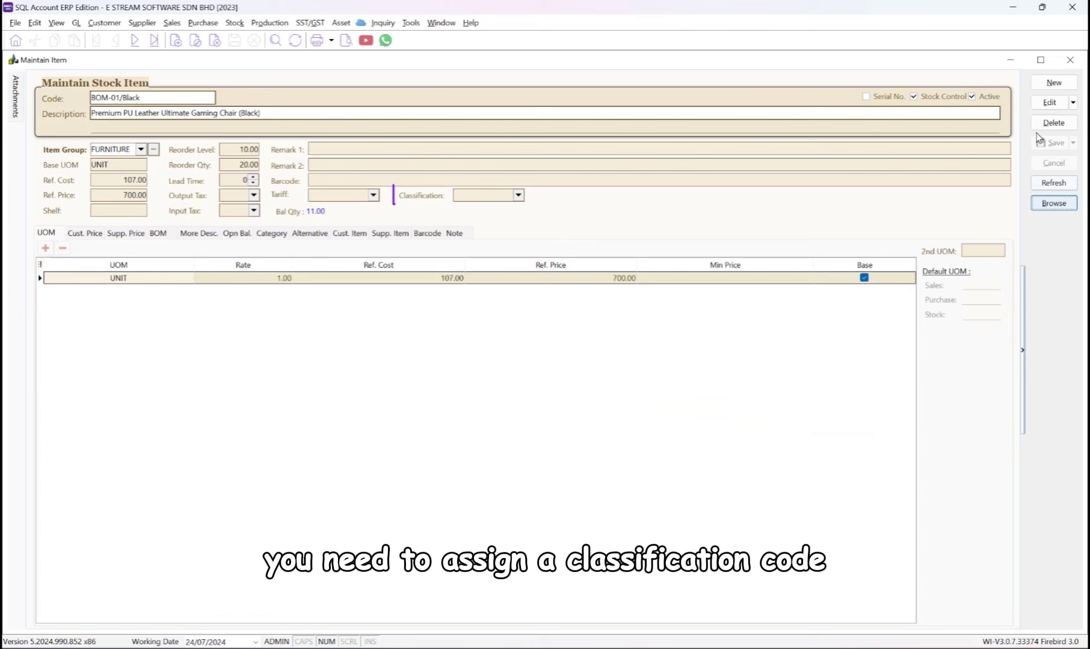
click(1049, 102)
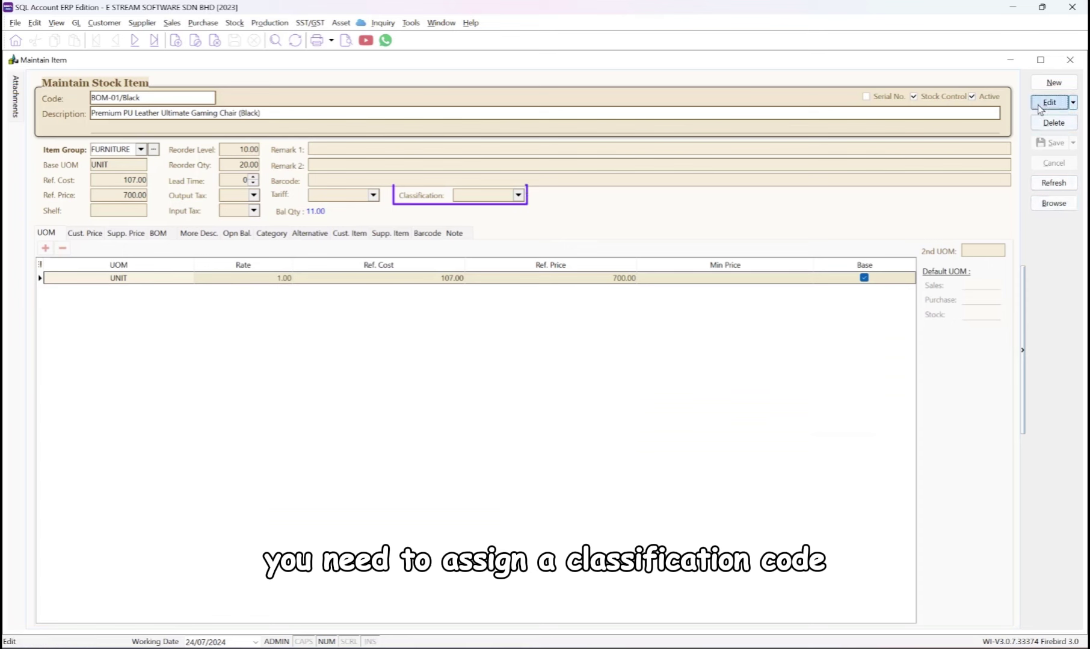
click(518, 196)
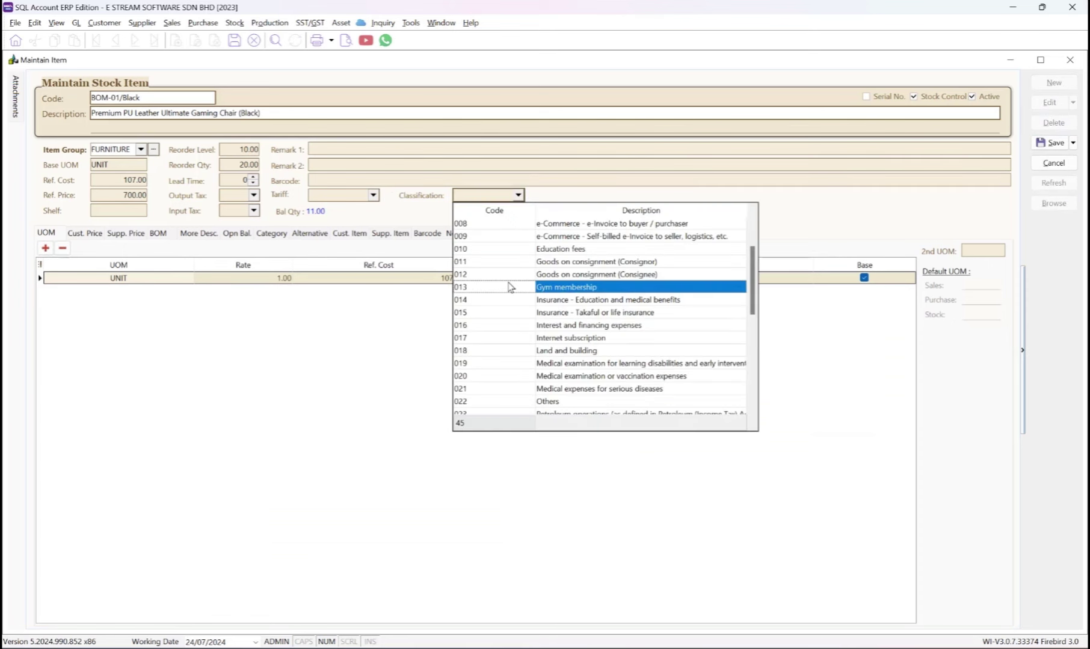
click(521, 402)
click(1047, 151)
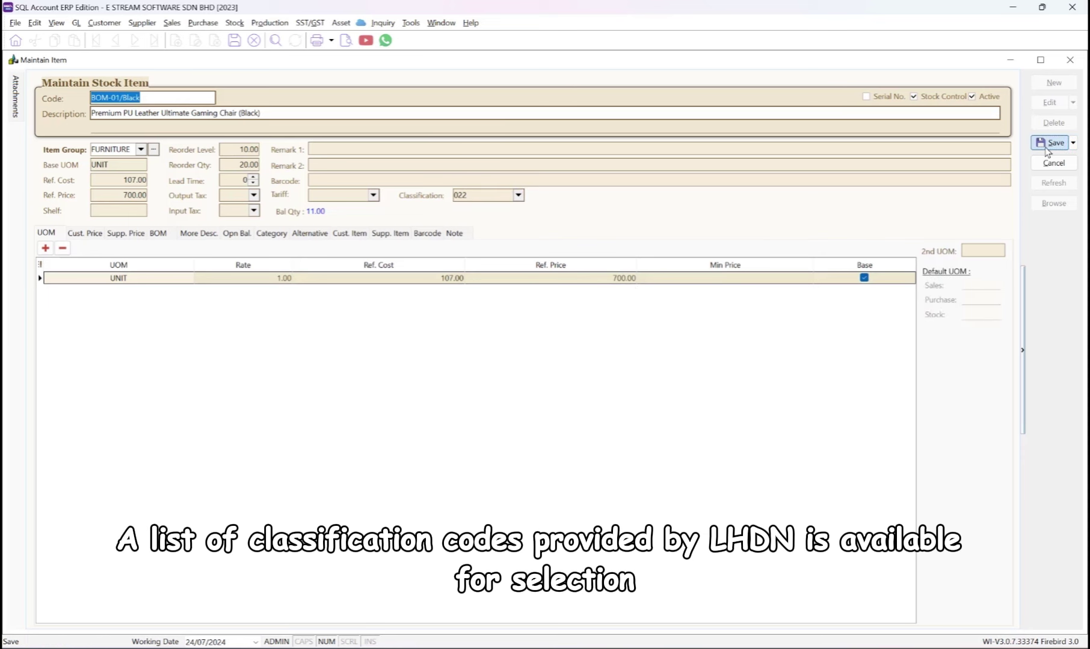
click(1054, 203)
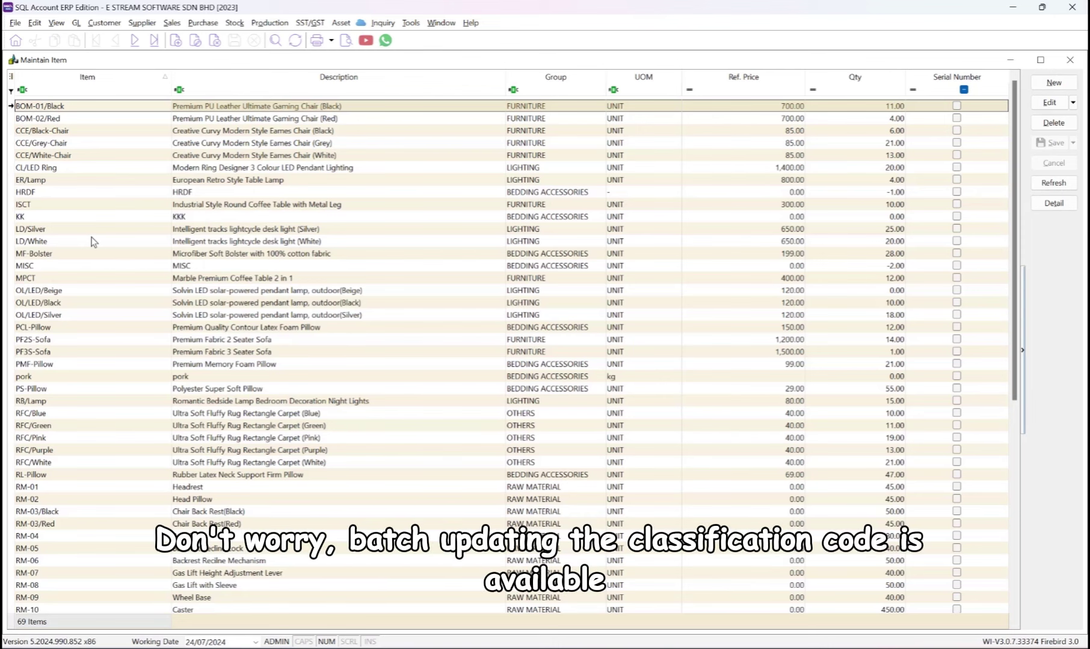
Batch-edit all stock items from LD/White through RM-07 to classification code 022
click(92, 240)
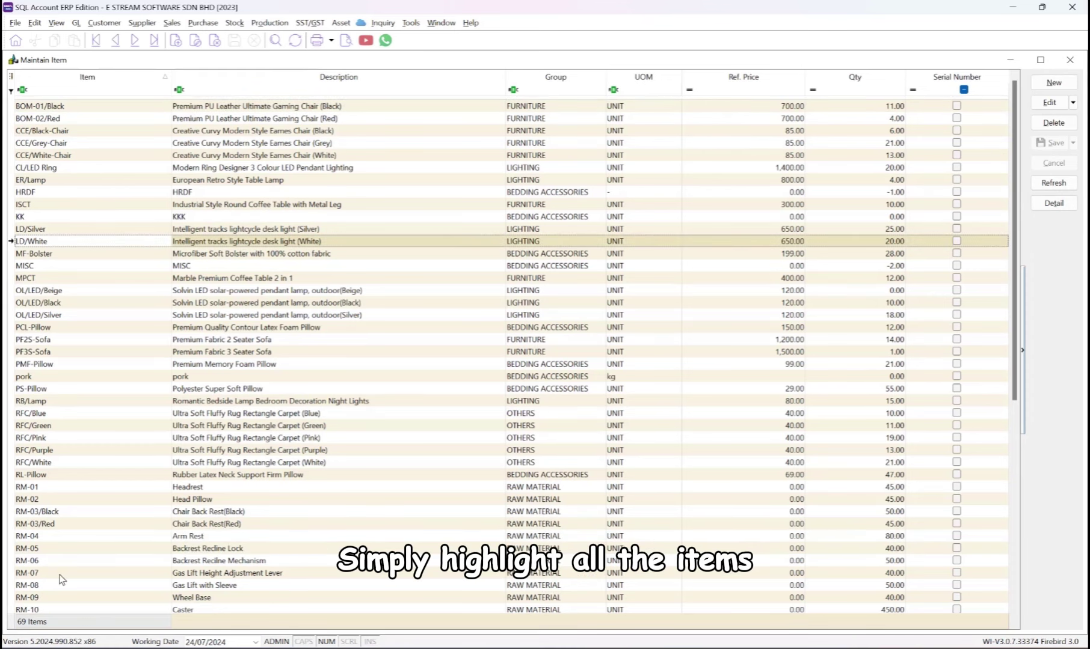
shift+click(61, 574)
right_click(630, 353)
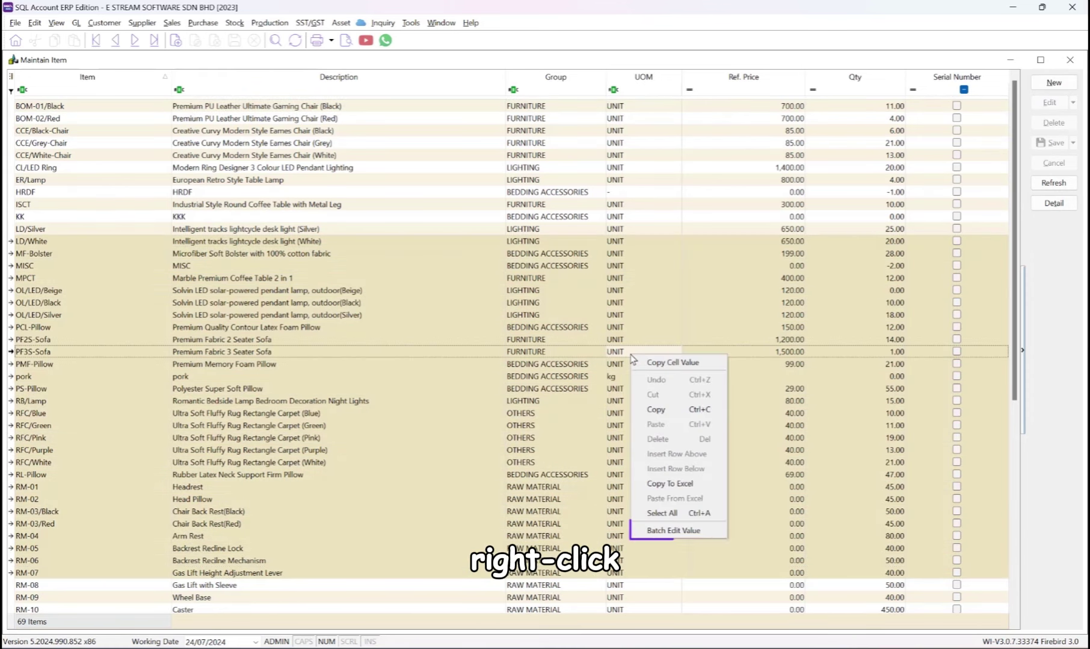
click(650, 529)
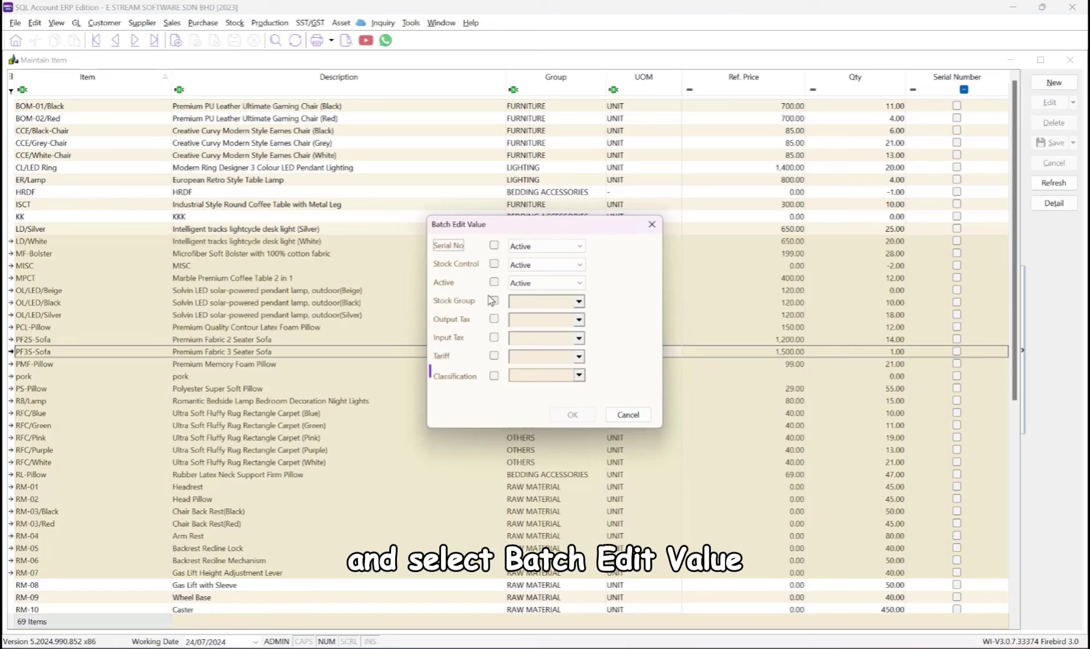
click(579, 376)
click(579, 377)
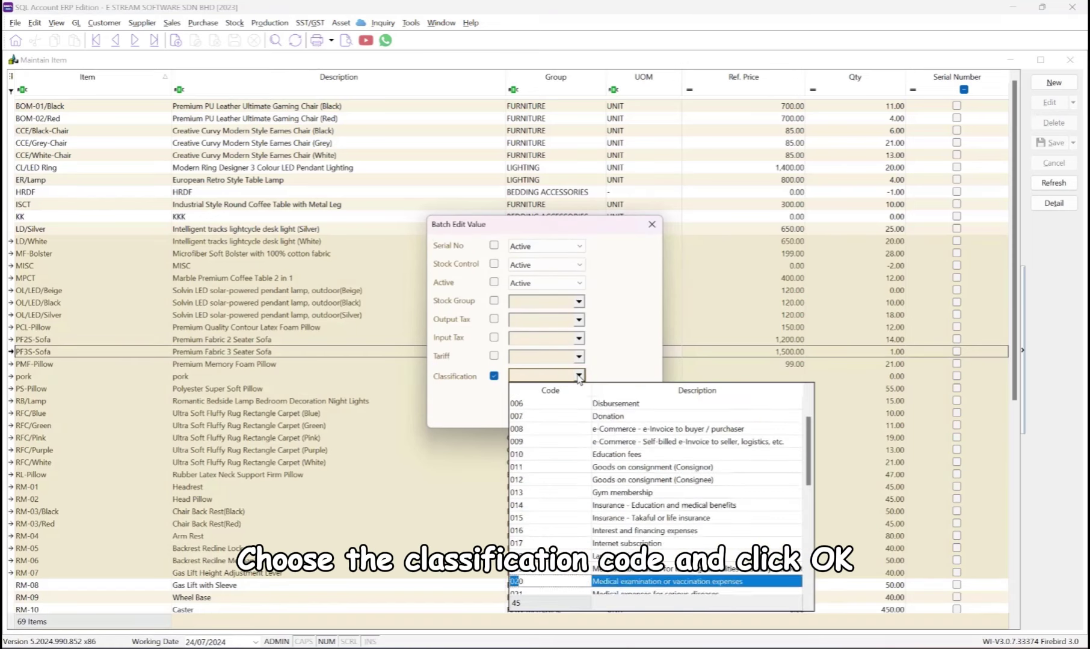
click(578, 461)
click(569, 416)
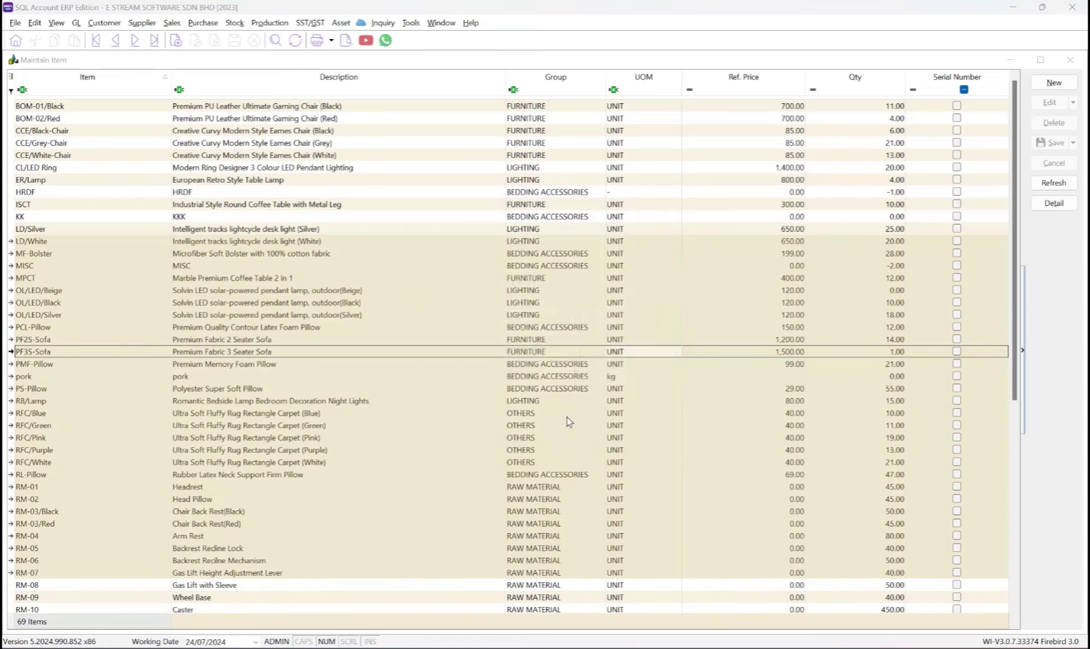
click(576, 354)
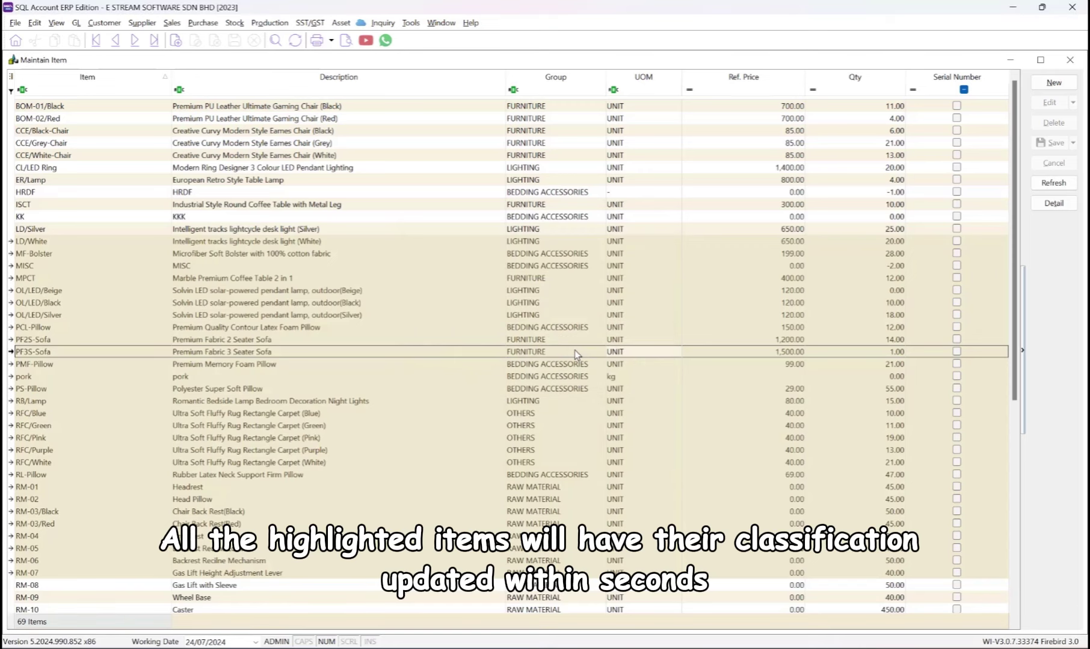
click(634, 354)
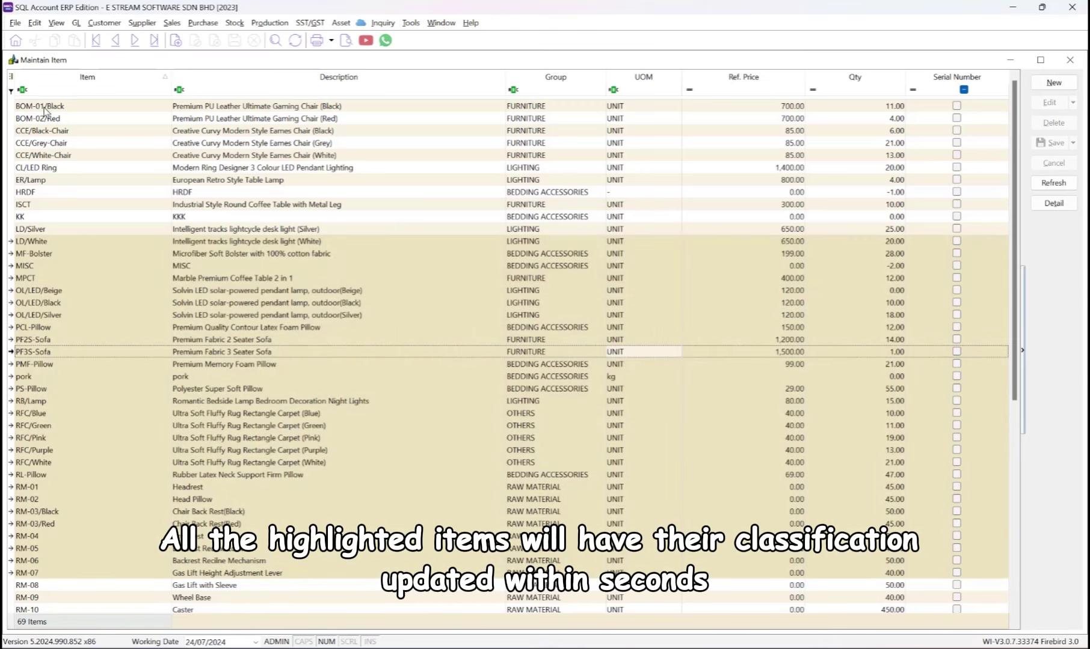
Add a Classification column to the item grid, confirm code 022, and close the list
click(10, 77)
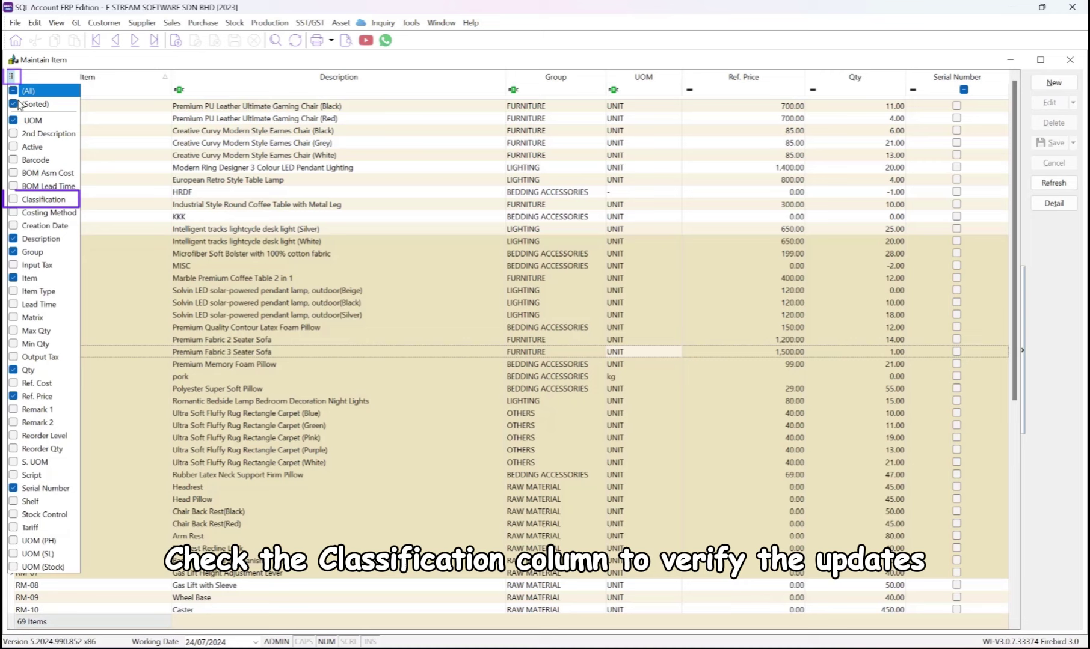
click(12, 199)
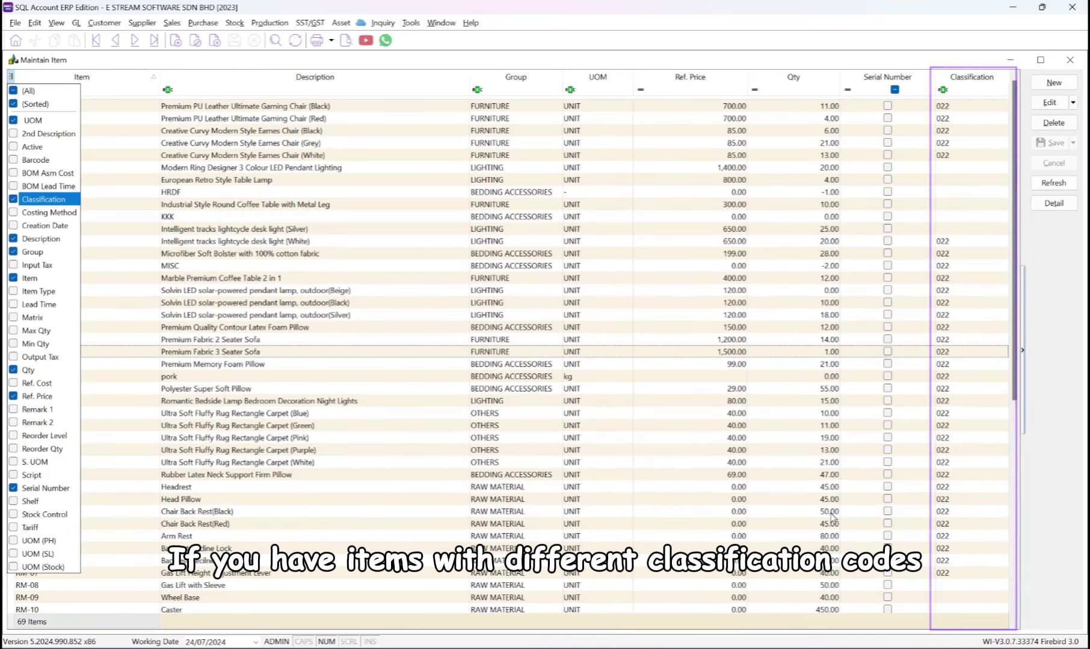
click(1070, 60)
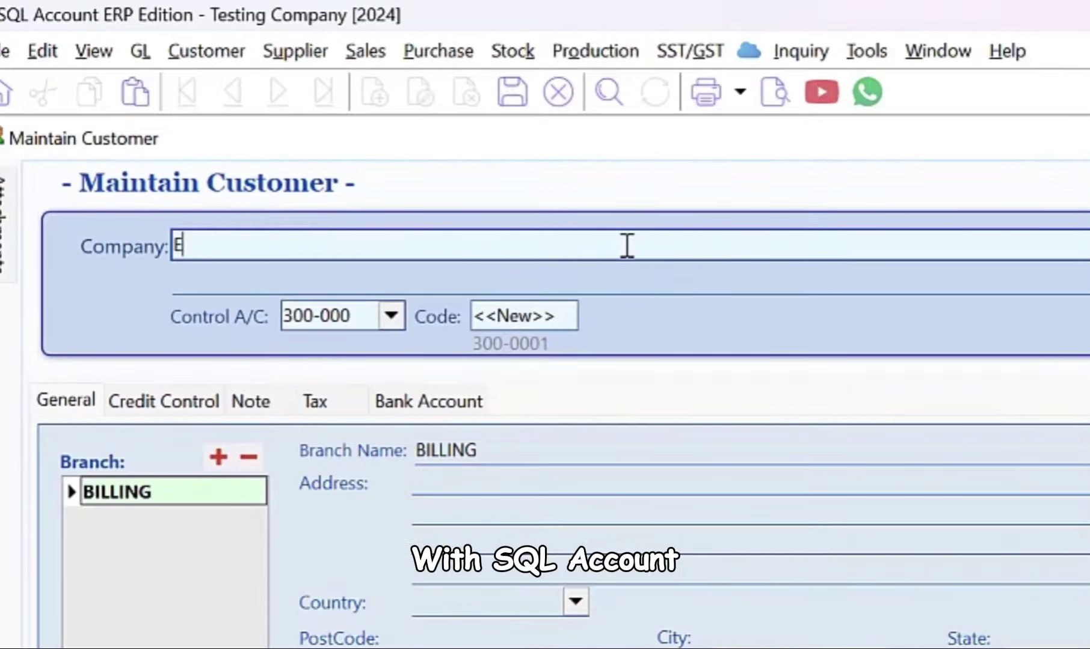
Search business registrations for company name ELECTRIC, then cancel without choosing a match
text(LE)
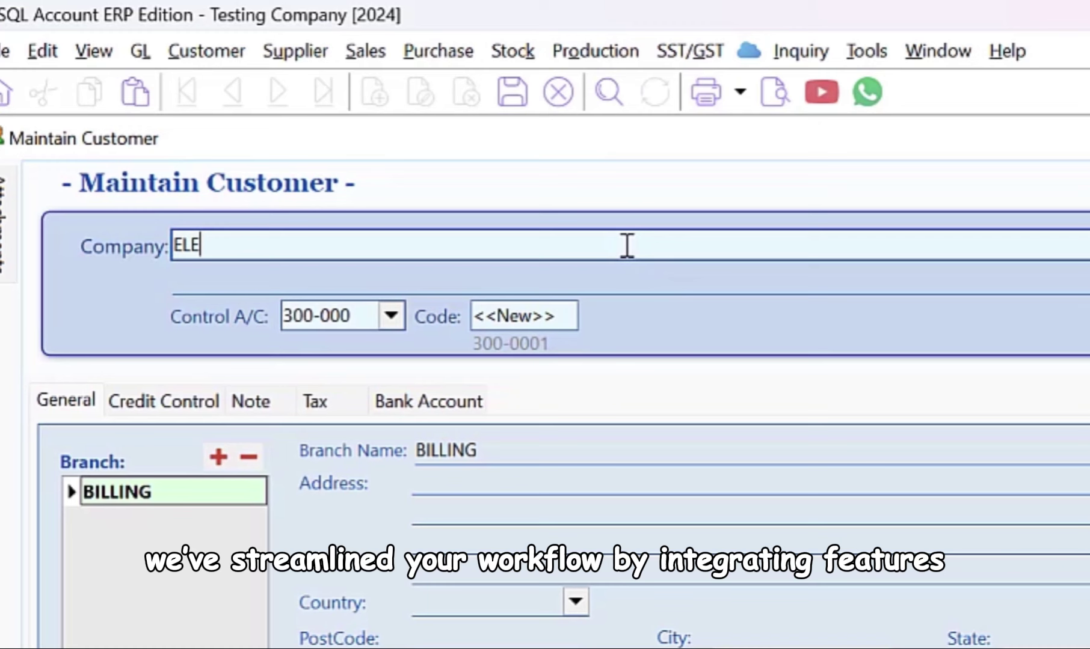
text(CTRIC)
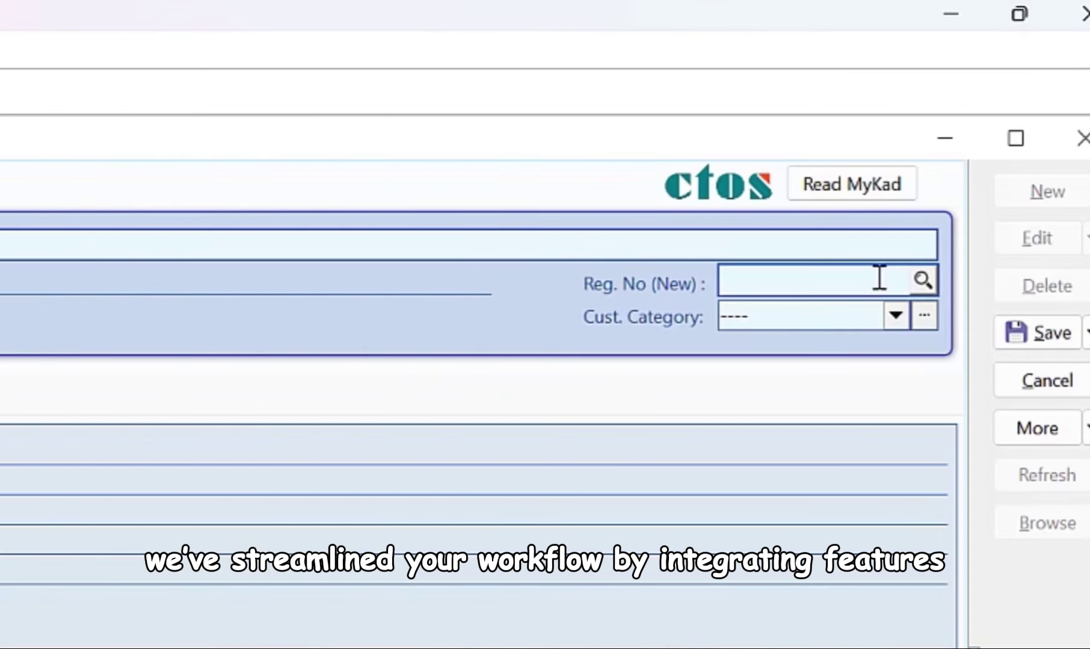
click(922, 279)
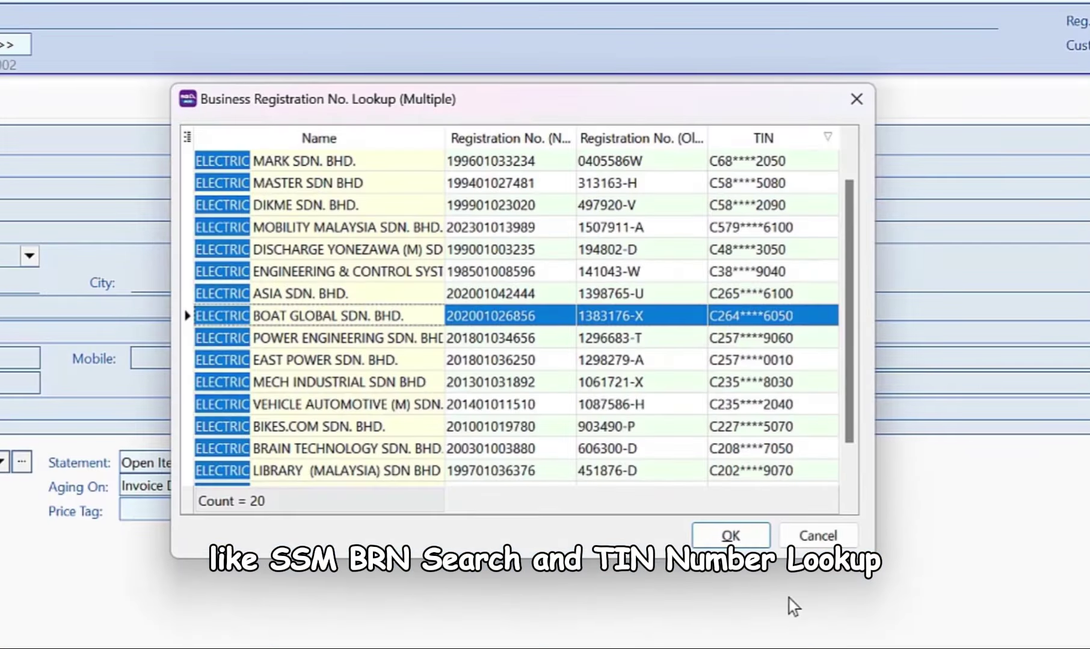
click(818, 536)
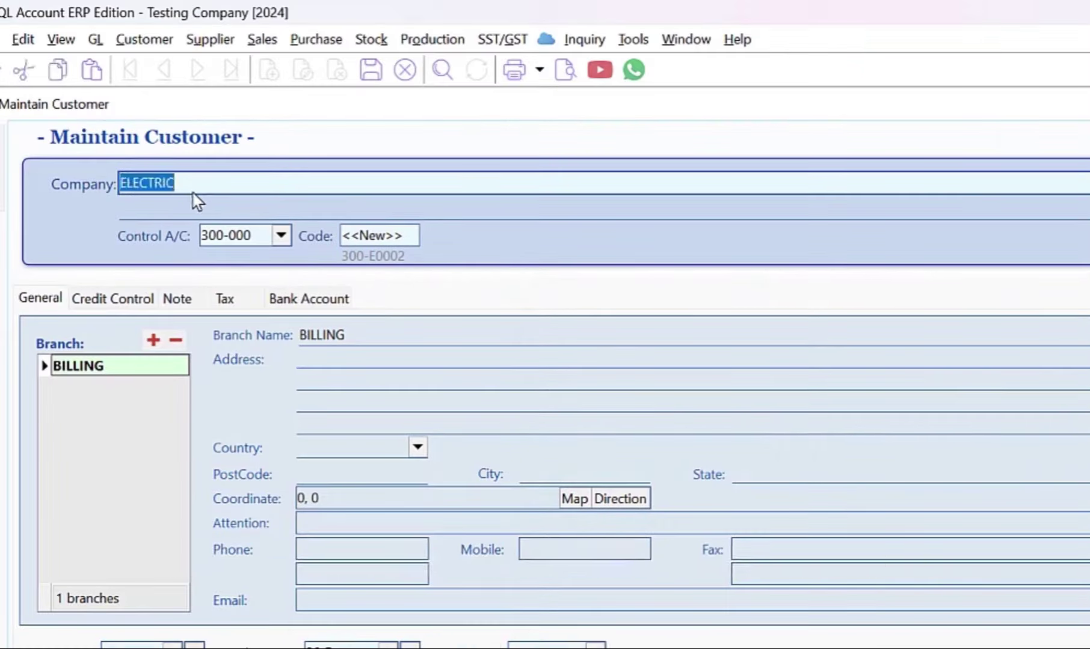
Search business registrations for SUNSURIA and scroll through the matching results
text(SU)
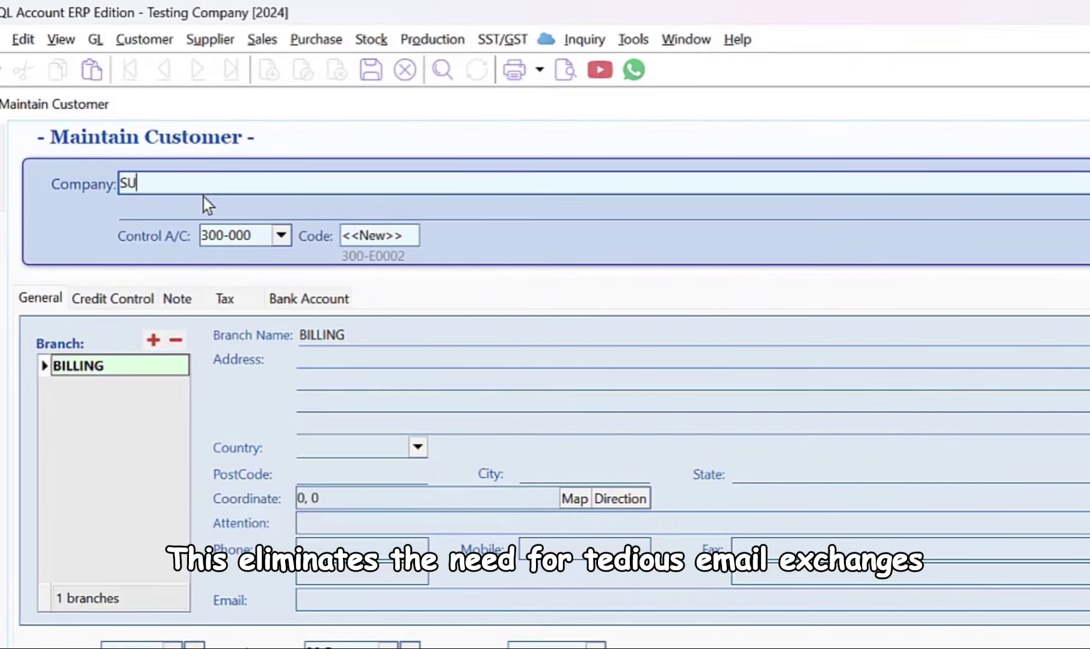
text(NSURIA)
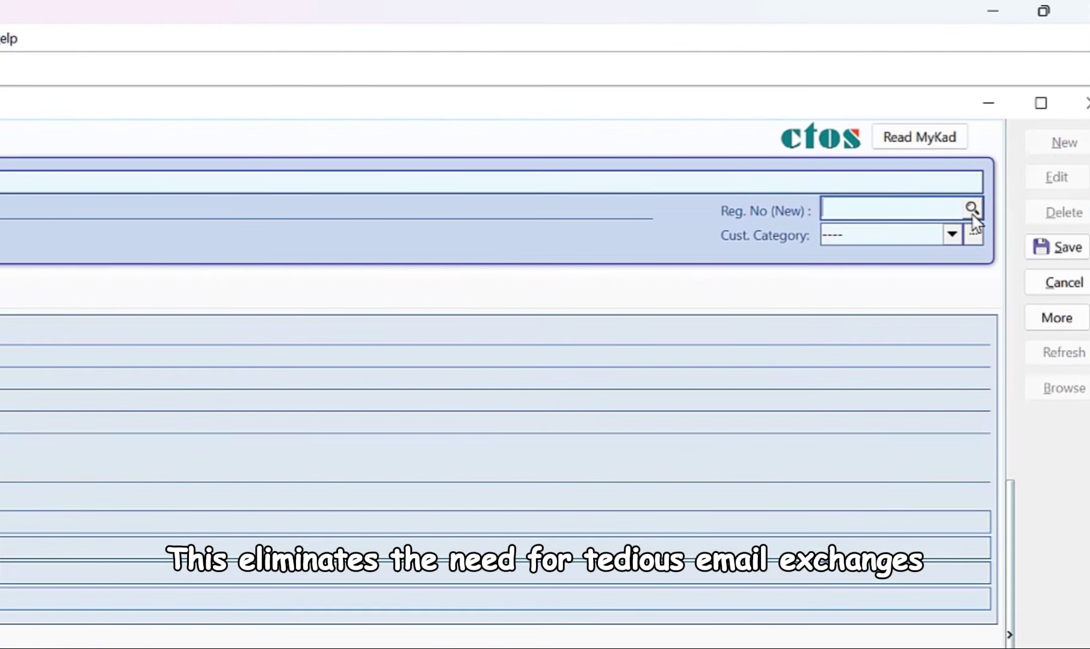
click(972, 209)
drag(926, 286, 929, 370)
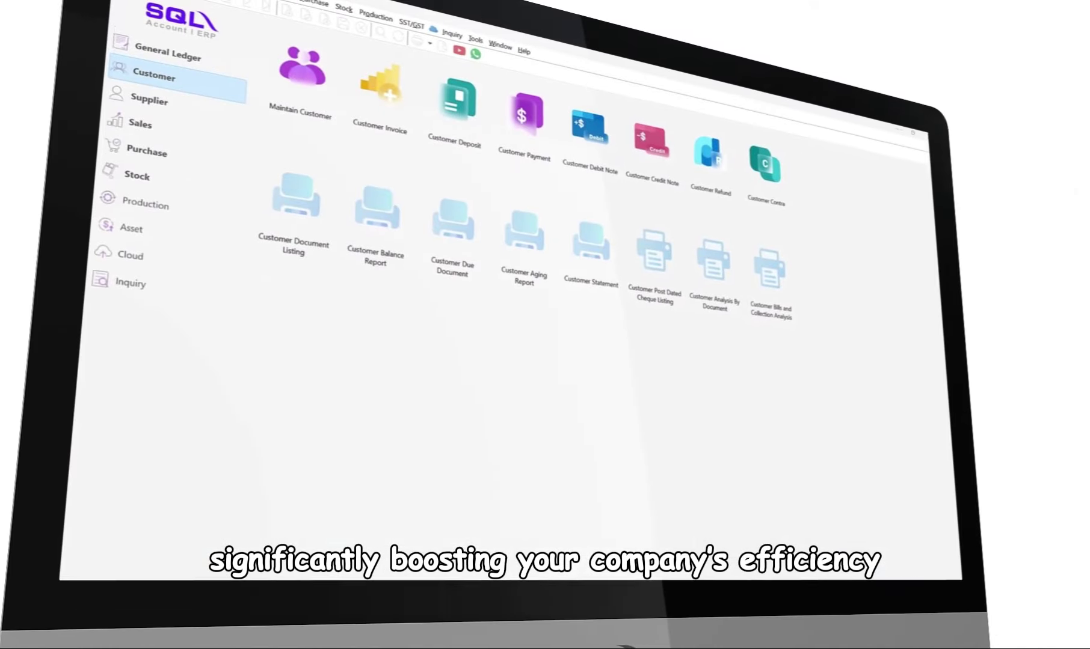